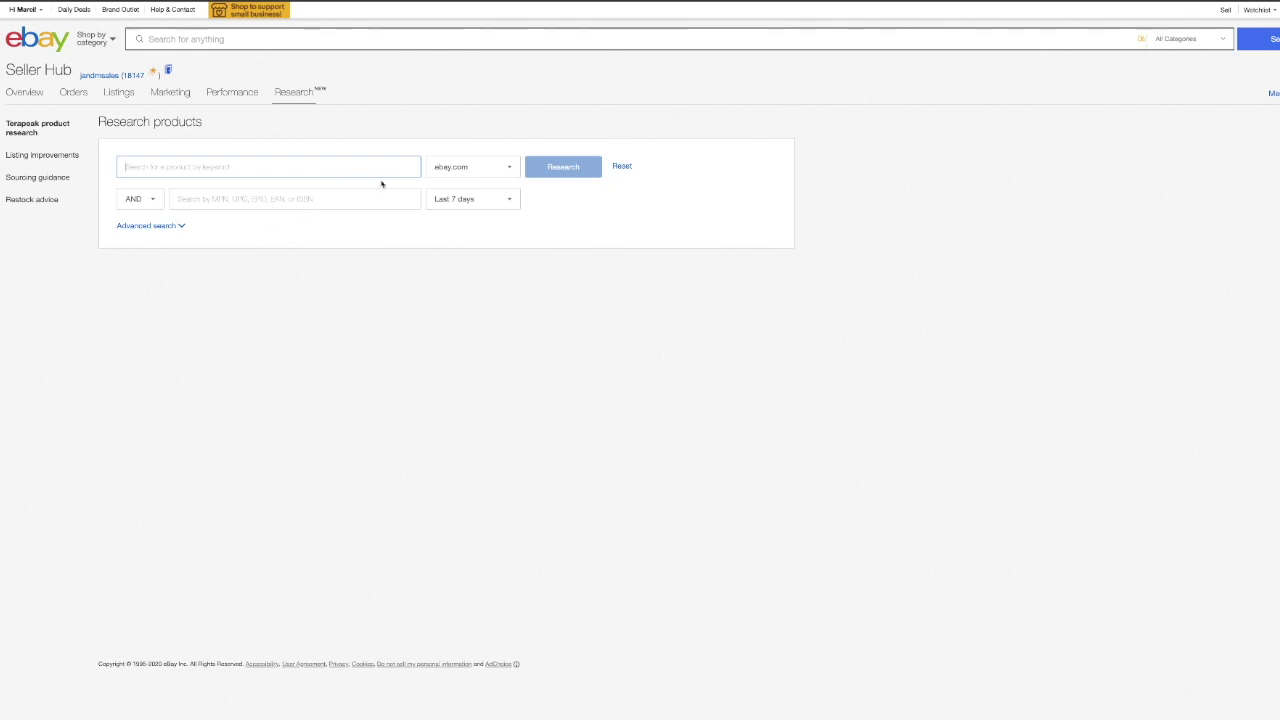
{"action": "mouse_move", "coordinate": [303, 99]}
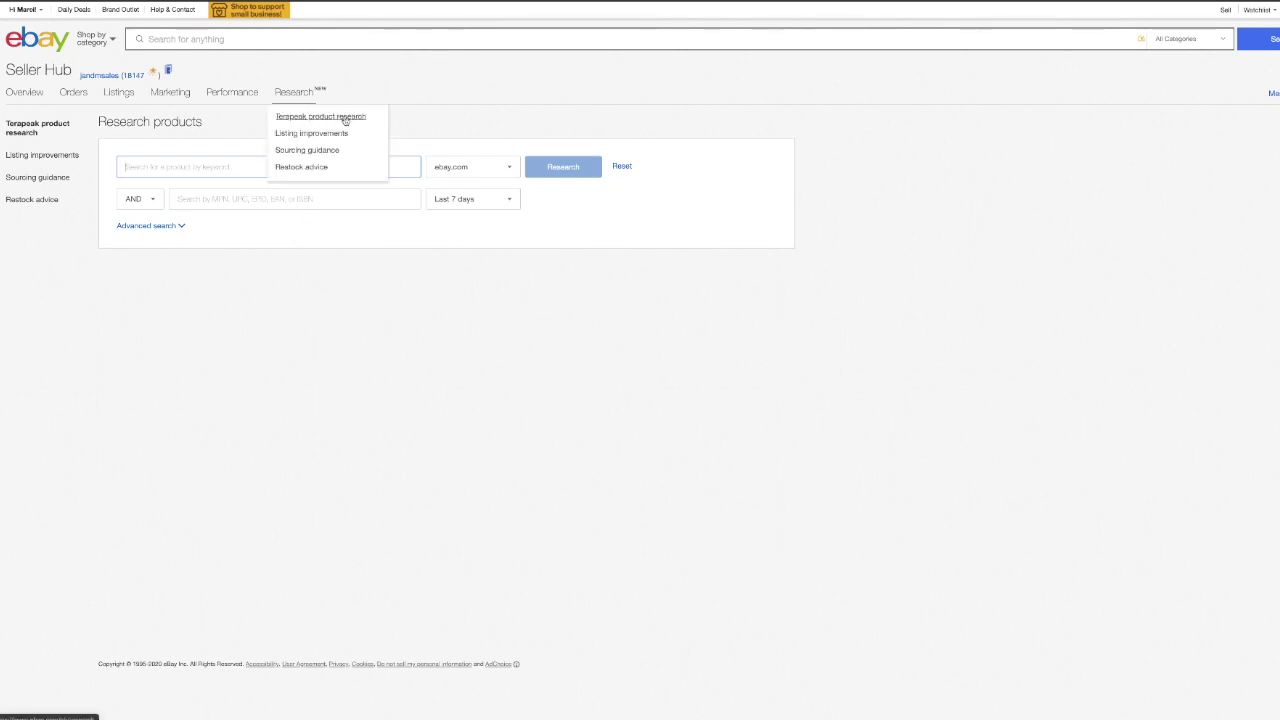
{"action": "left_click", "coordinate": [348, 118]}
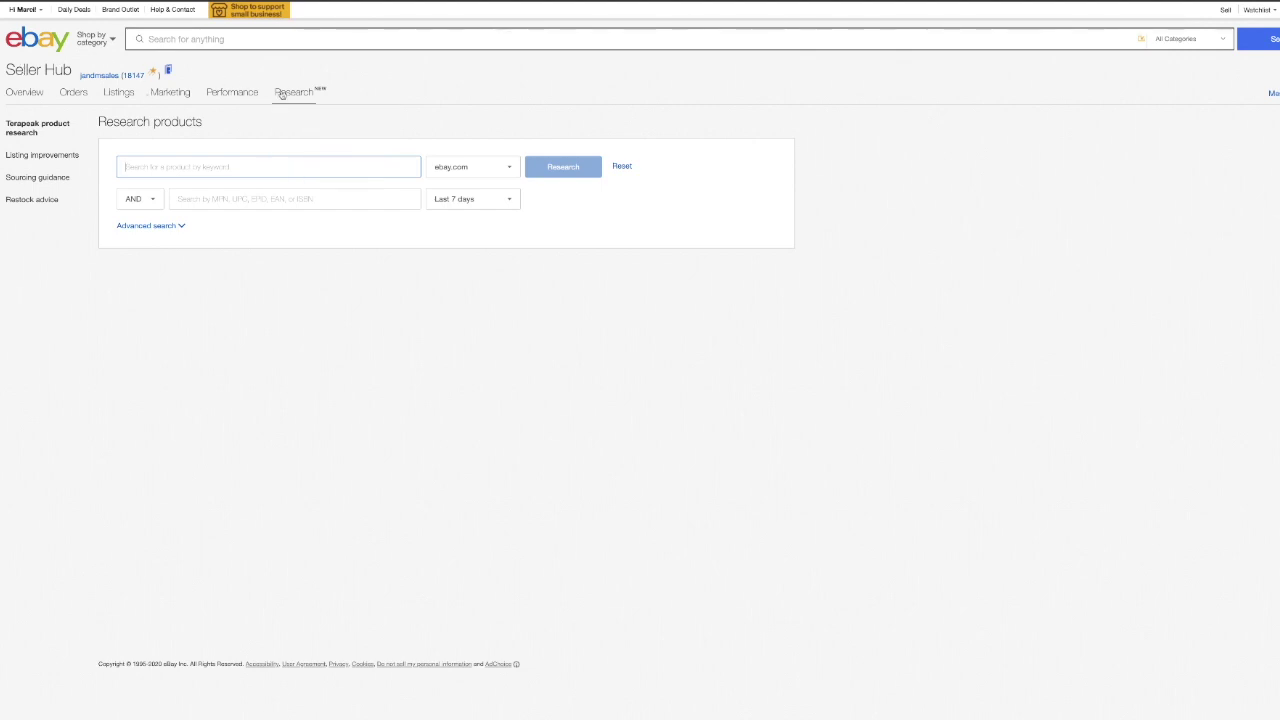
{"action": "mouse_move", "coordinate": [289, 99]}
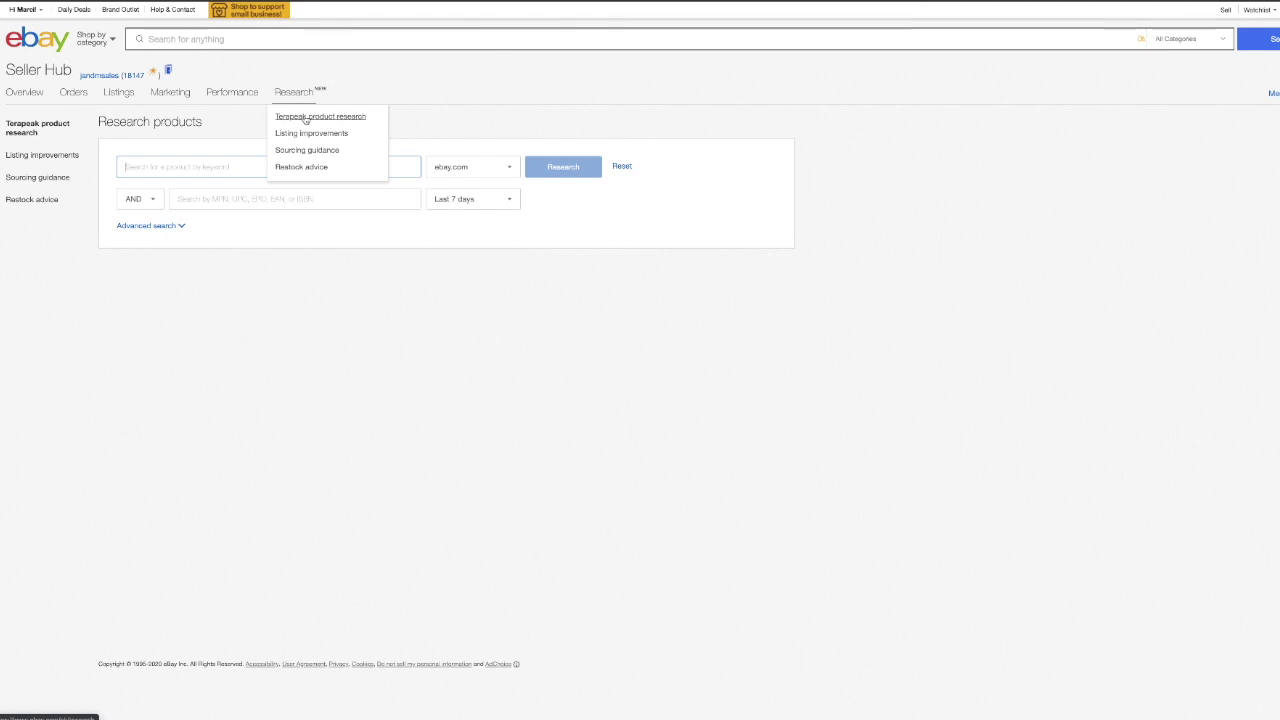
{"action": "left_click", "coordinate": [305, 118]}
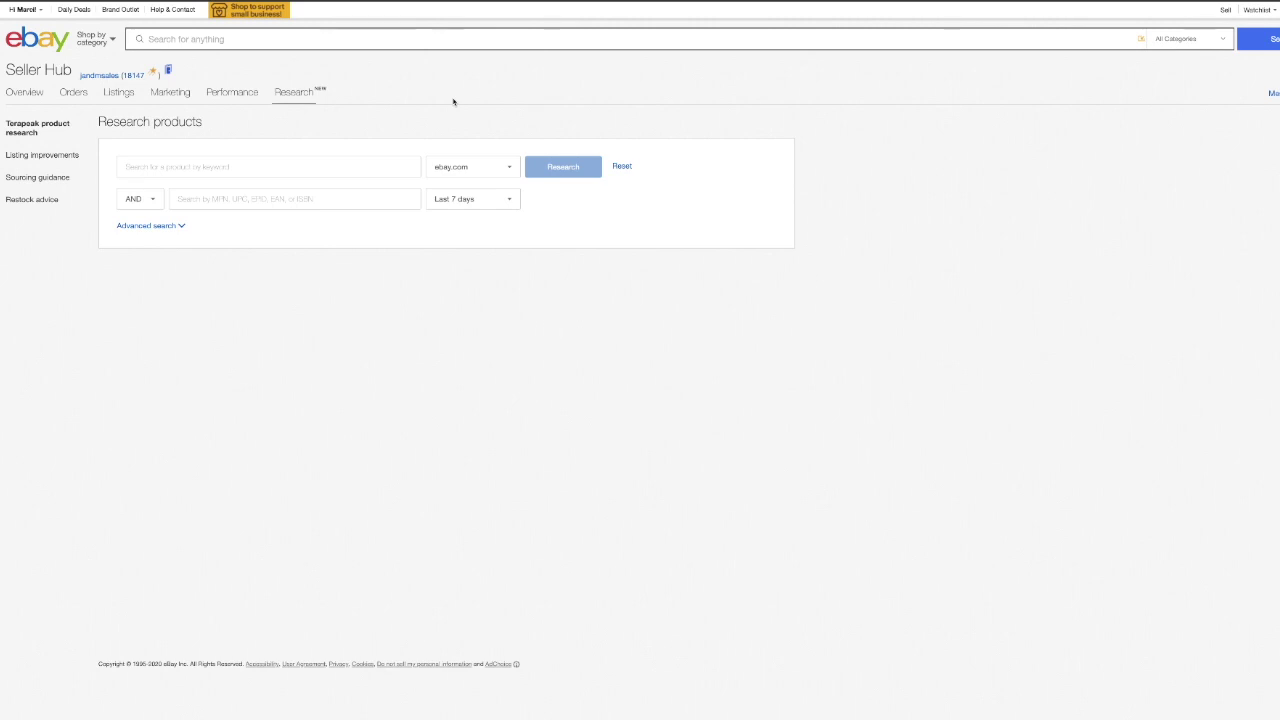
- Research sold 'iphone x' listings in Cell Phones & Smartphones, chosen from the 'ip' suggestions
{"action": "mouse_move", "coordinate": [292, 96]}
{"action": "left_click", "coordinate": [352, 170]}
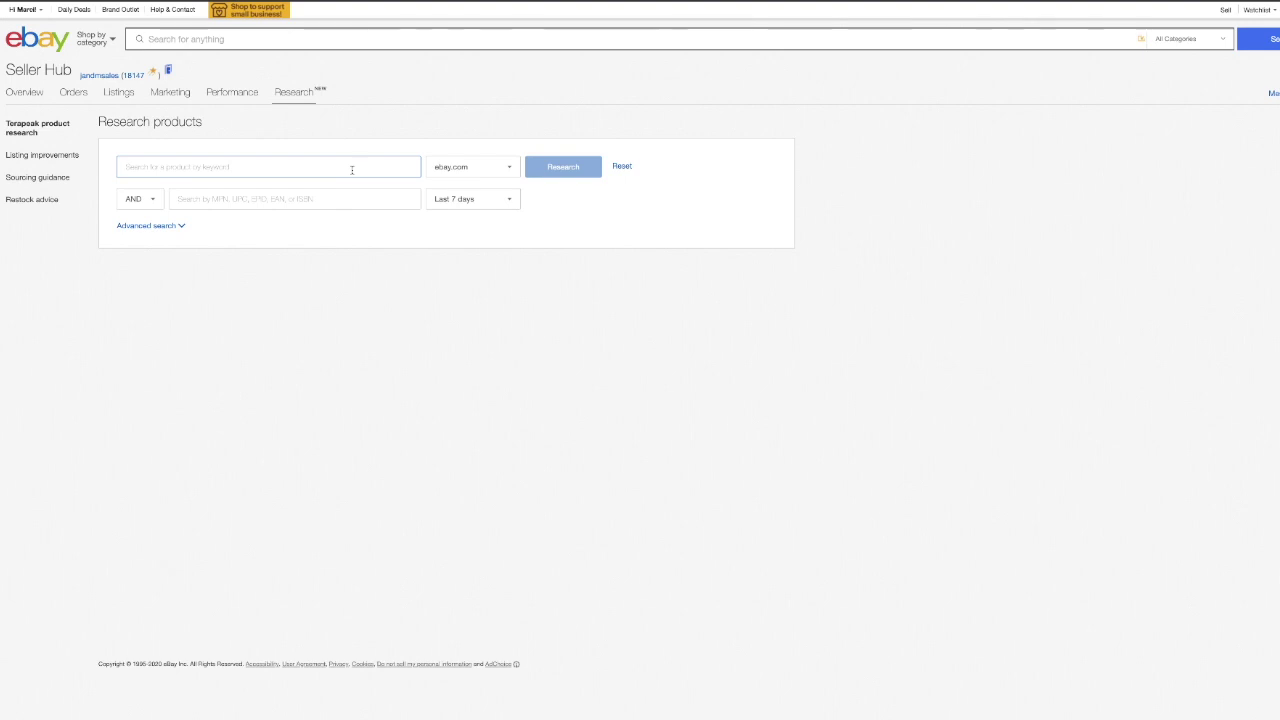
{"action": "type", "text": "iphone"}
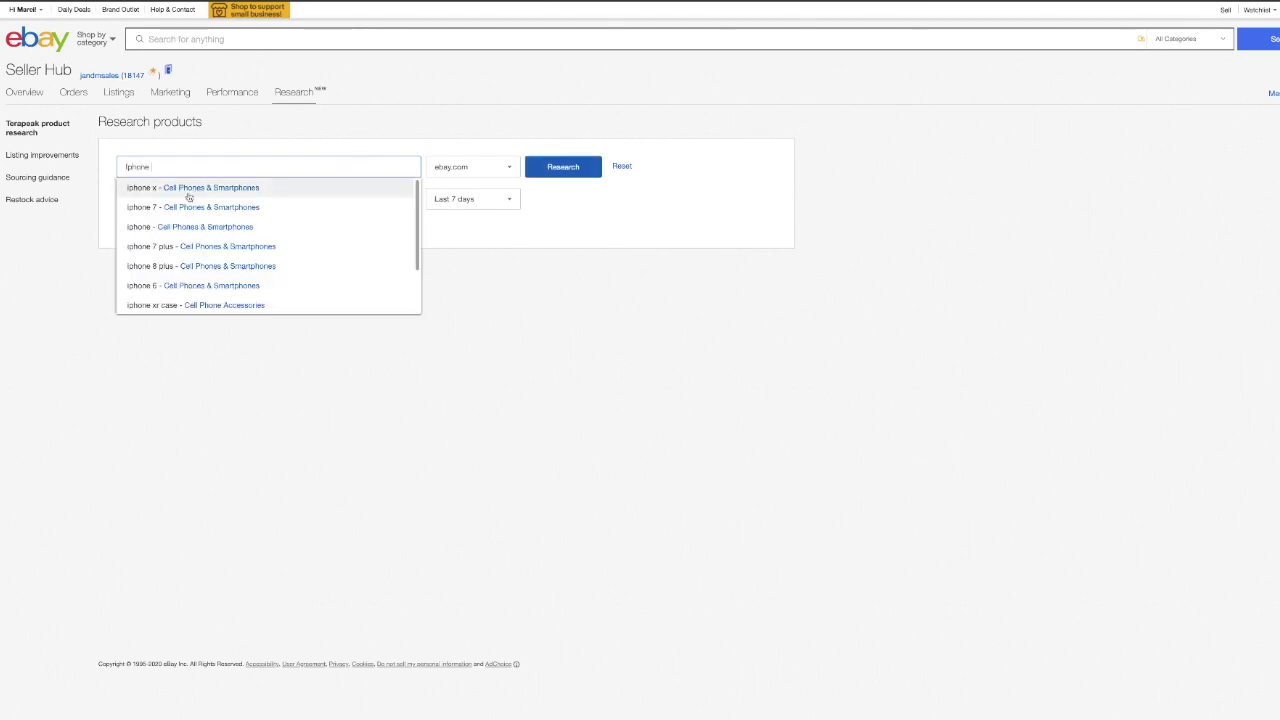
{"action": "left_click", "coordinate": [150, 194]}
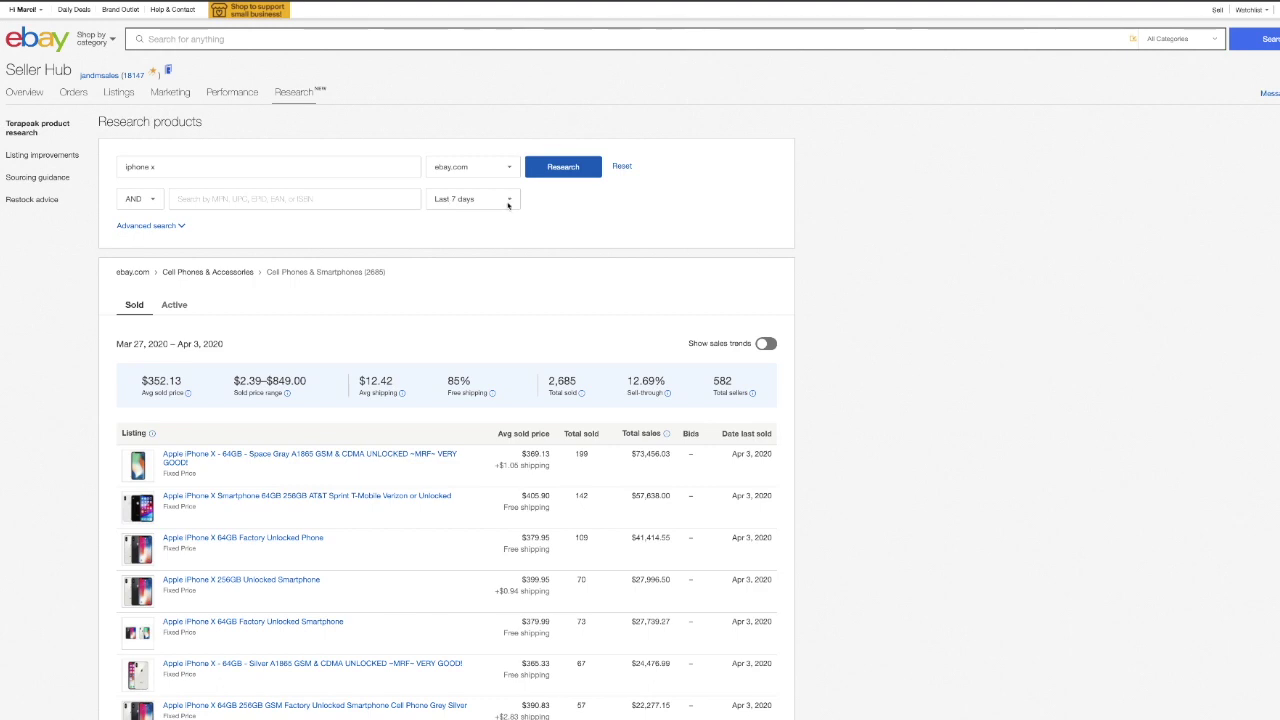
- Rerun the iphone x research over Last 30 days (Mar 4–Apr 3, 2020) and review the results
{"action": "left_click", "coordinate": [508, 201]}
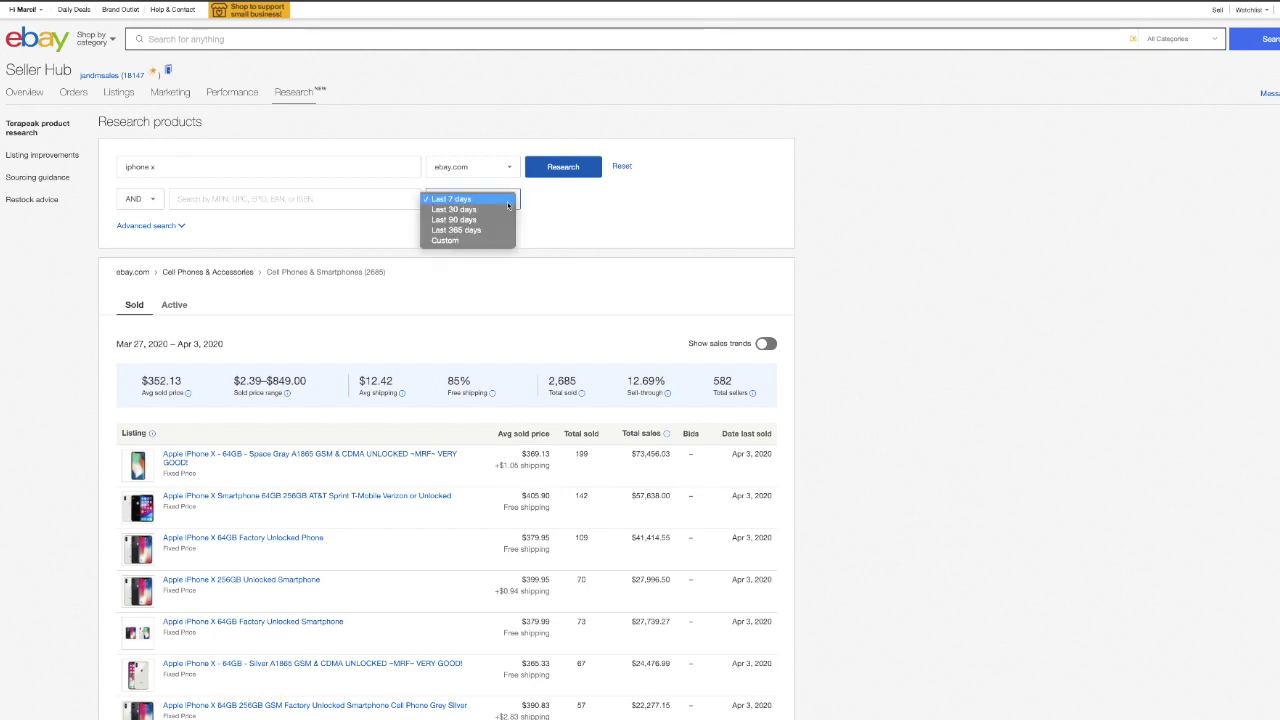
{"action": "left_click", "coordinate": [499, 212]}
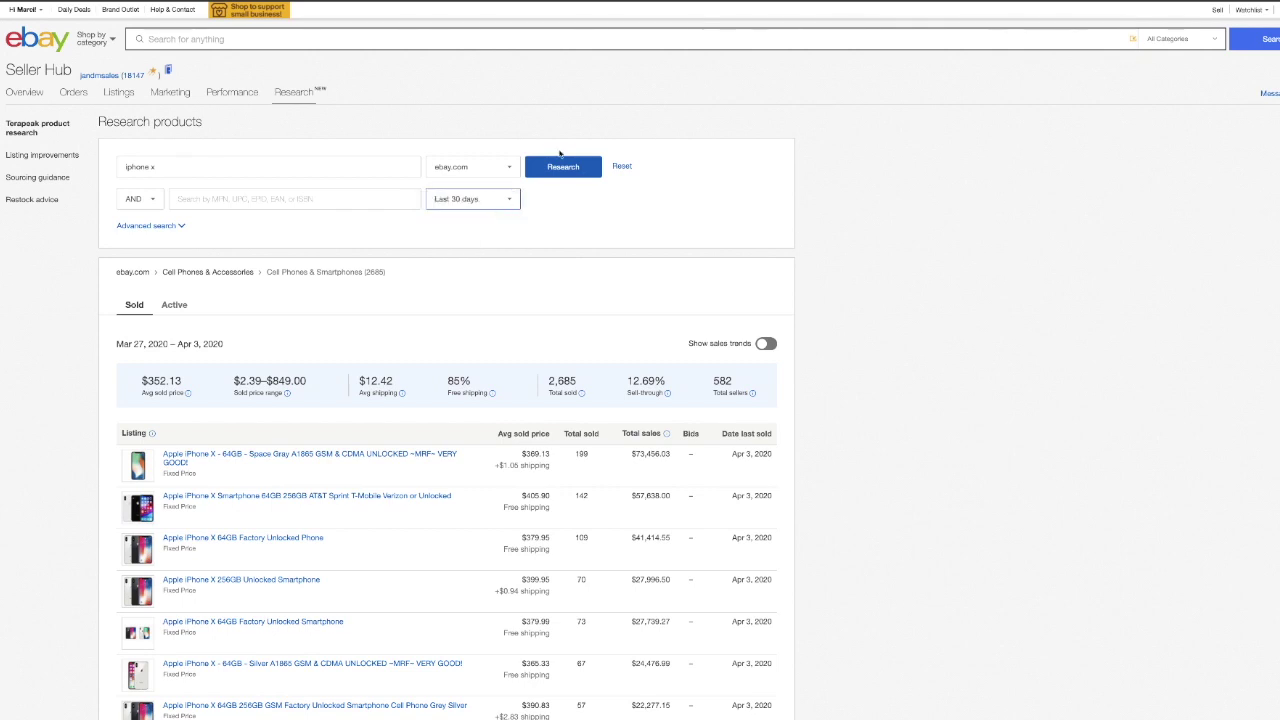
{"action": "left_click", "coordinate": [566, 168]}
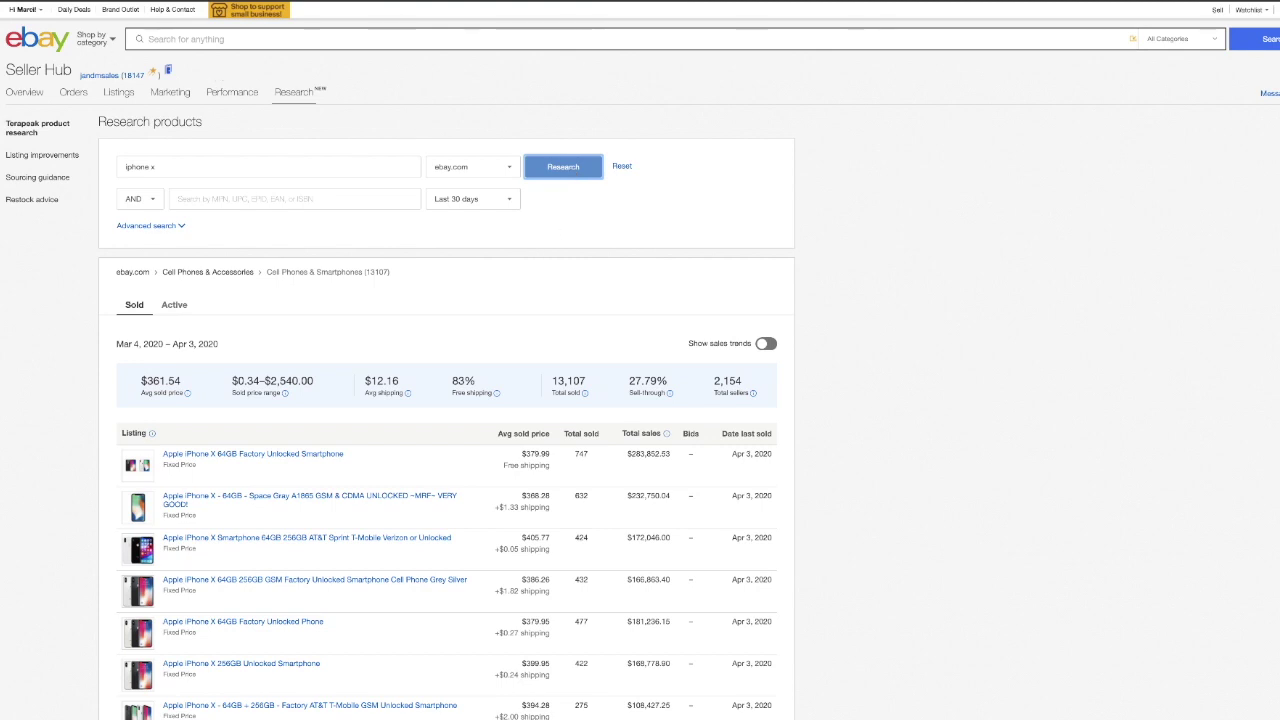
{"action": "scroll", "coordinate": [400, 400], "scroll_direction": "down", "scroll_amount": 2}
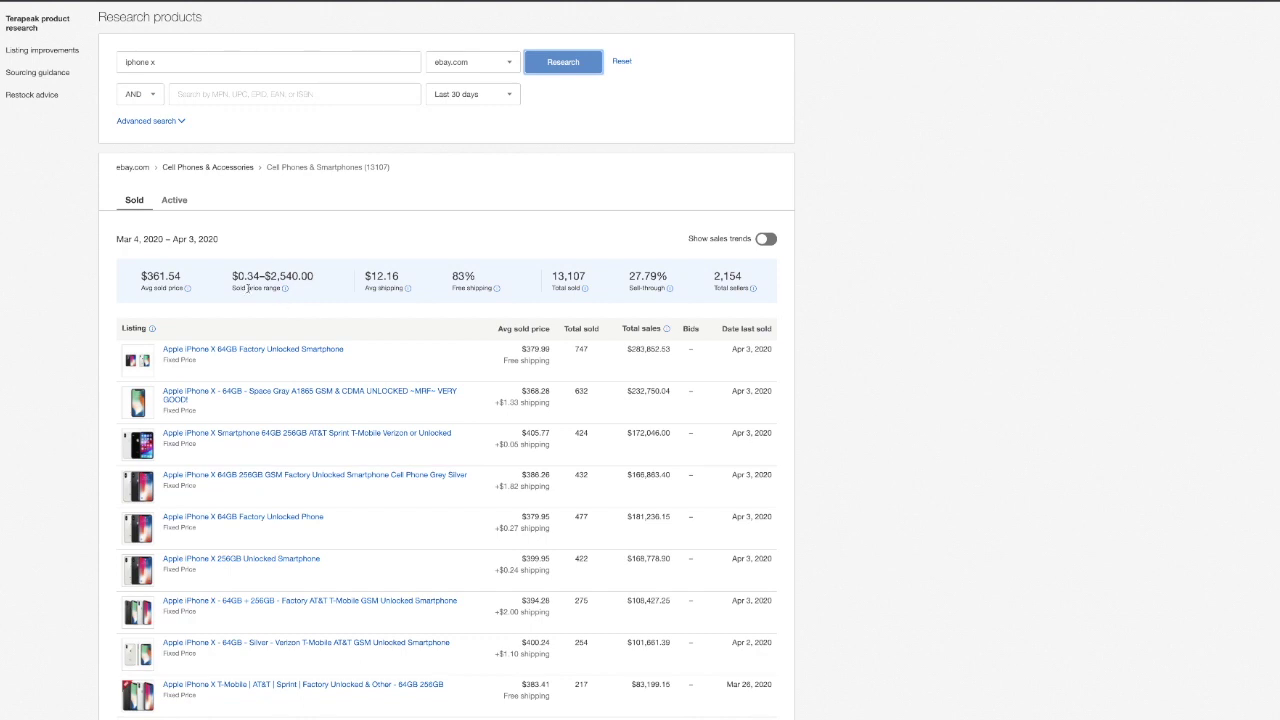
{"action": "mouse_move", "coordinate": [288, 291]}
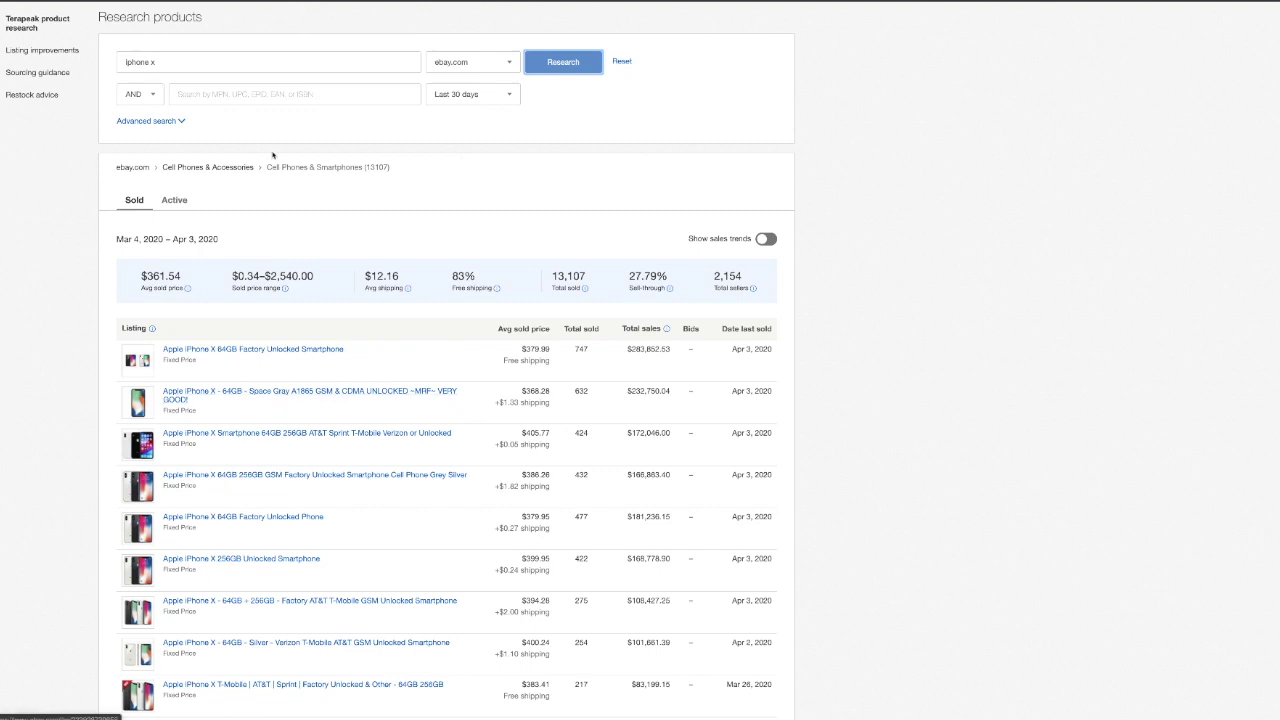
- Change the keyword to 'iphone x 64GB' and rerun the research to load its Sold results
{"action": "scroll", "coordinate": [263, 150], "scroll_direction": "up", "scroll_amount": 1}
{"action": "left_click", "coordinate": [216, 78]}
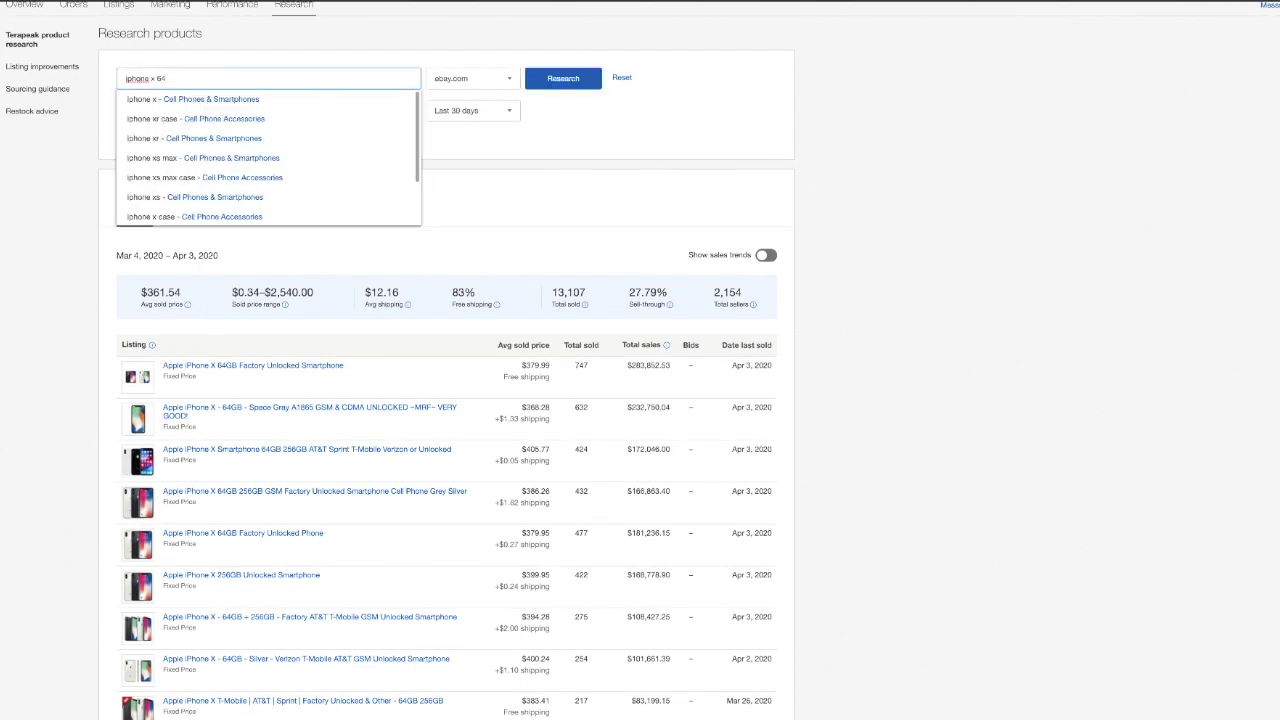
{"action": "type", "text": "GB"}
{"action": "key", "text": "Return"}
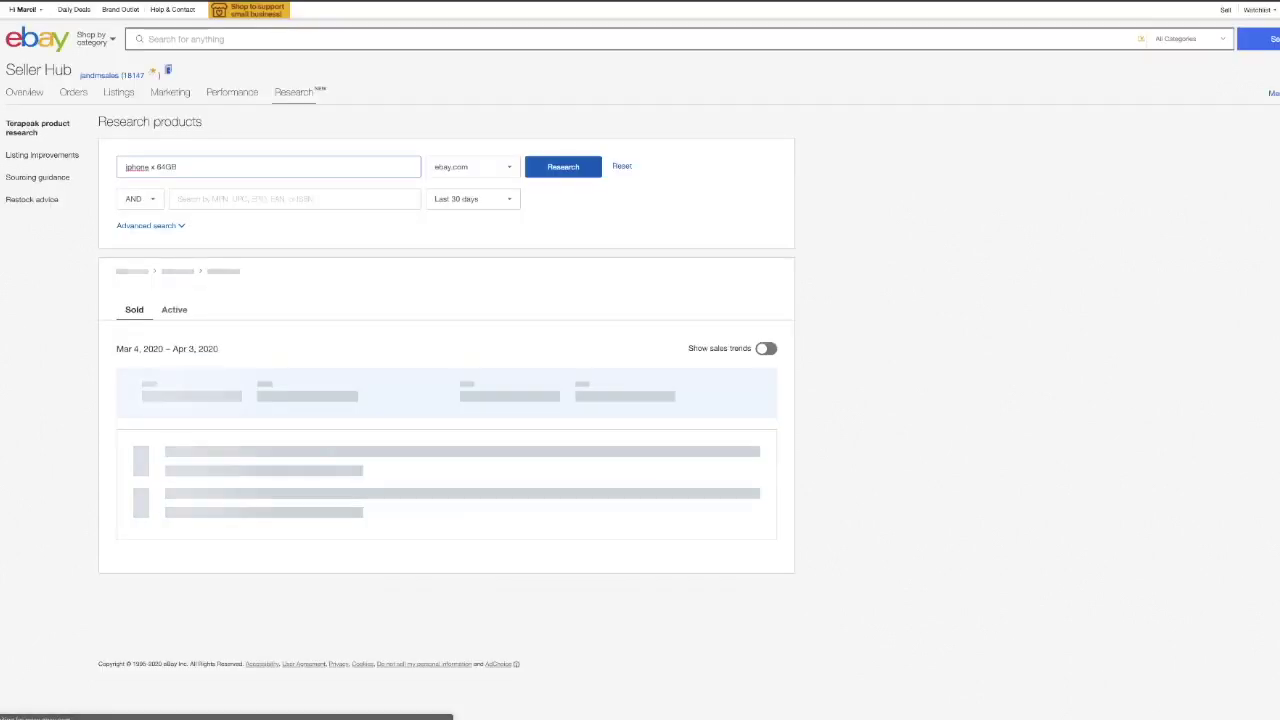
{"action": "left_click", "coordinate": [557, 167]}
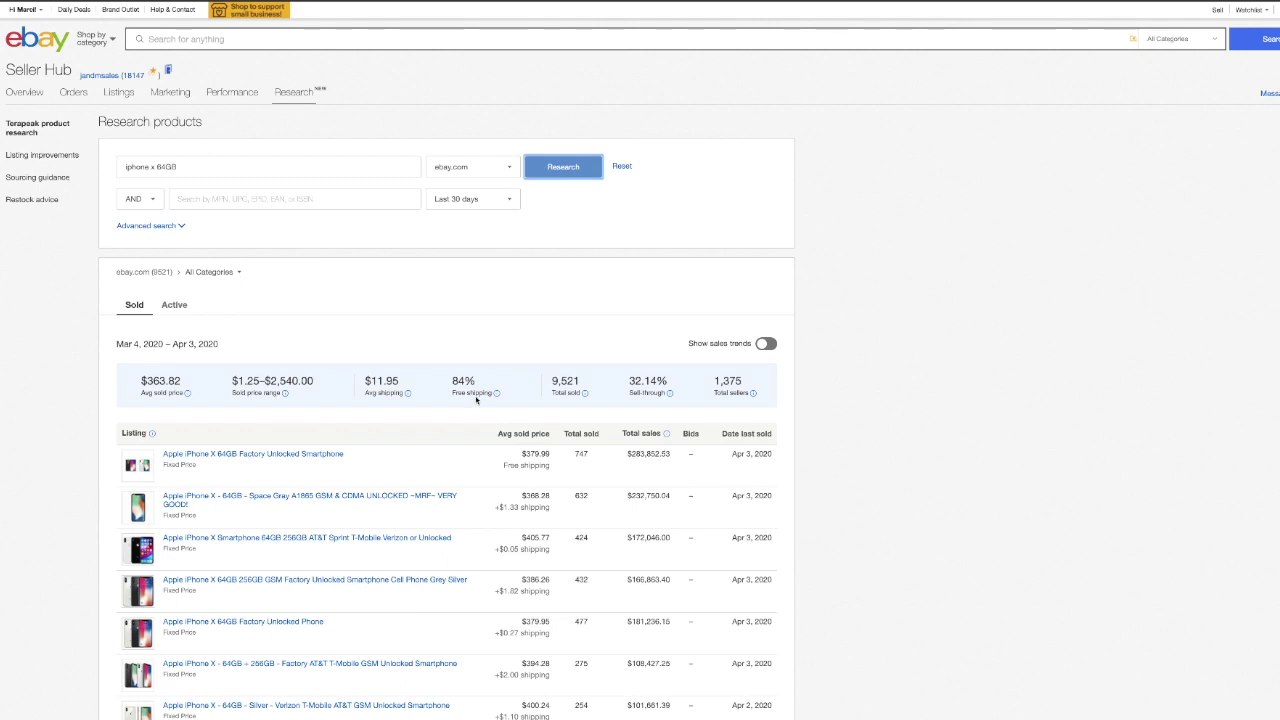
{"action": "scroll", "coordinate": [476, 399], "scroll_direction": "down", "scroll_amount": 1}
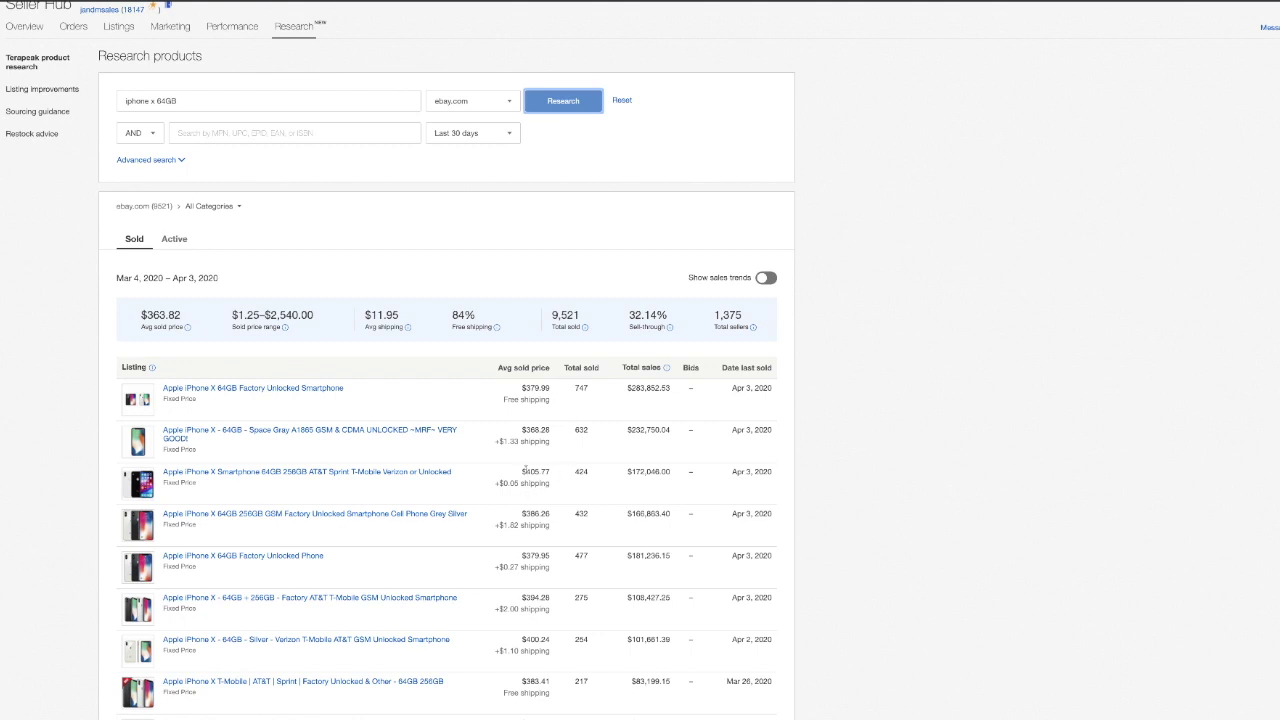
{"action": "scroll", "coordinate": [355, 405], "scroll_direction": "up", "scroll_amount": 2}
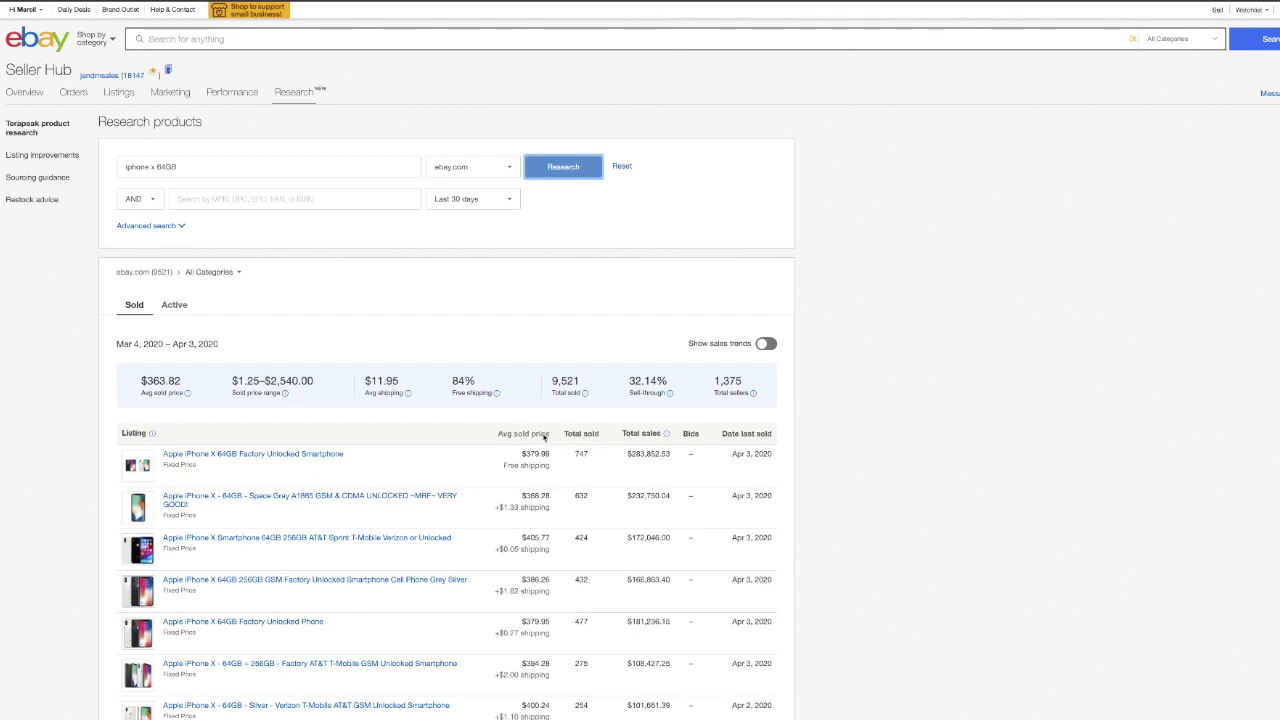
- Sort the sold listings by Avg sold price, highest first, topped by a $2,540.00 sale
{"action": "left_click", "coordinate": [543, 435]}
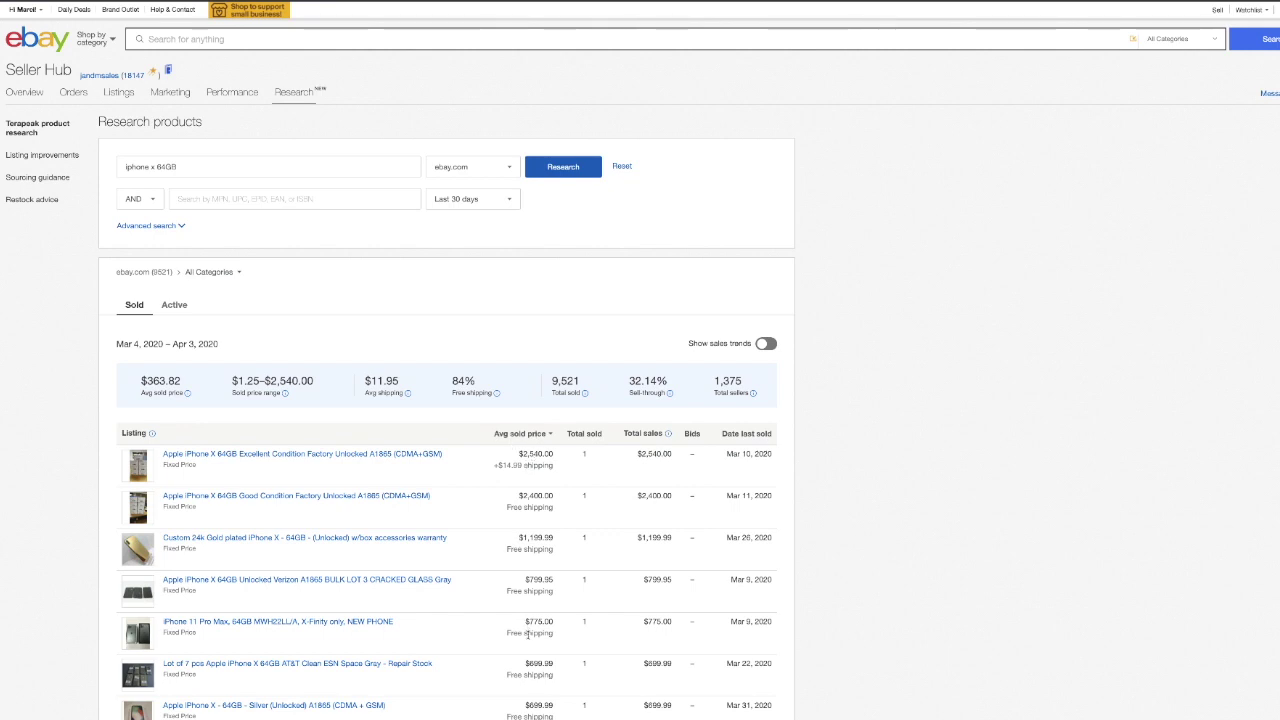
{"action": "left_click", "coordinate": [523, 434]}
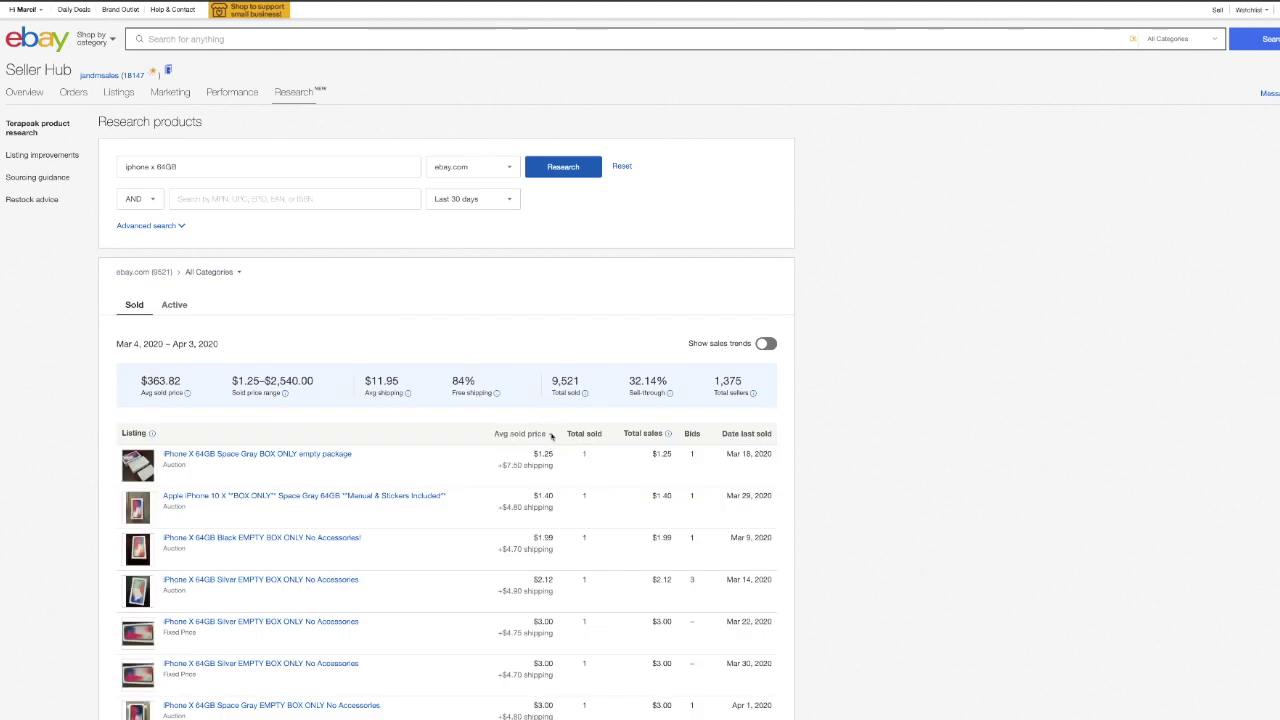
{"action": "left_click", "coordinate": [550, 434]}
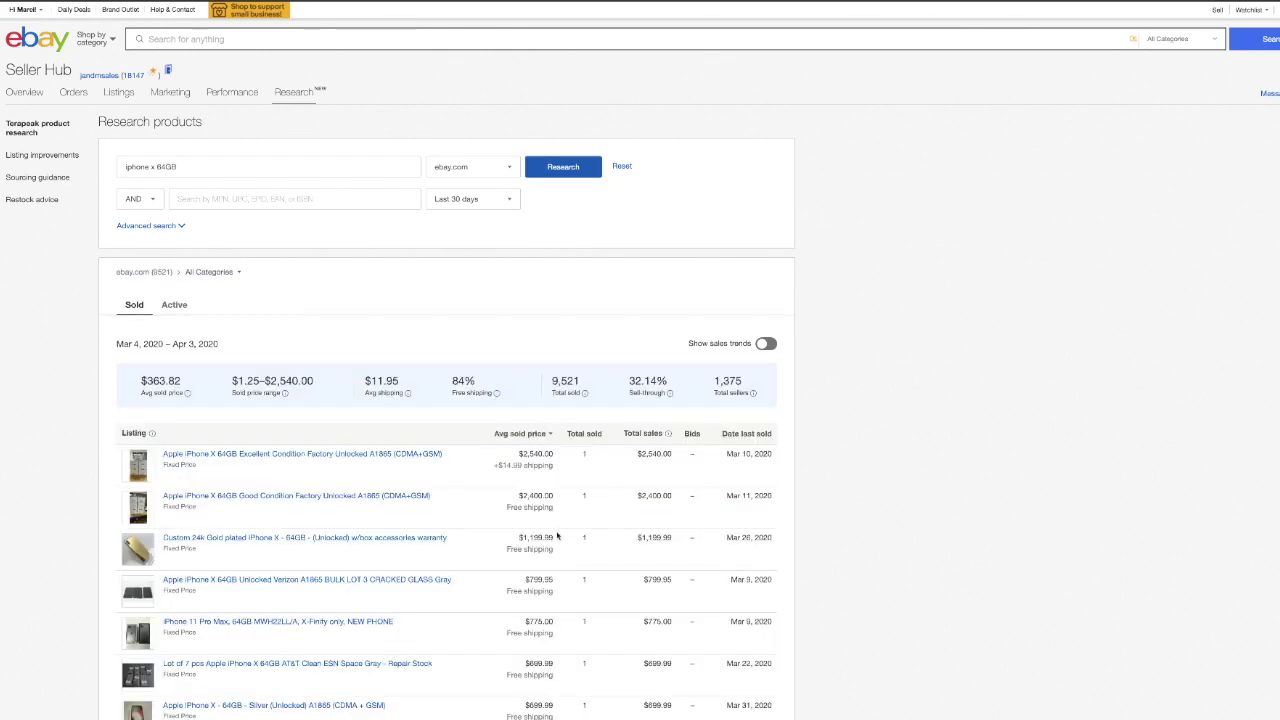
{"action": "scroll", "coordinate": [557, 535], "scroll_direction": "down", "scroll_amount": 3}
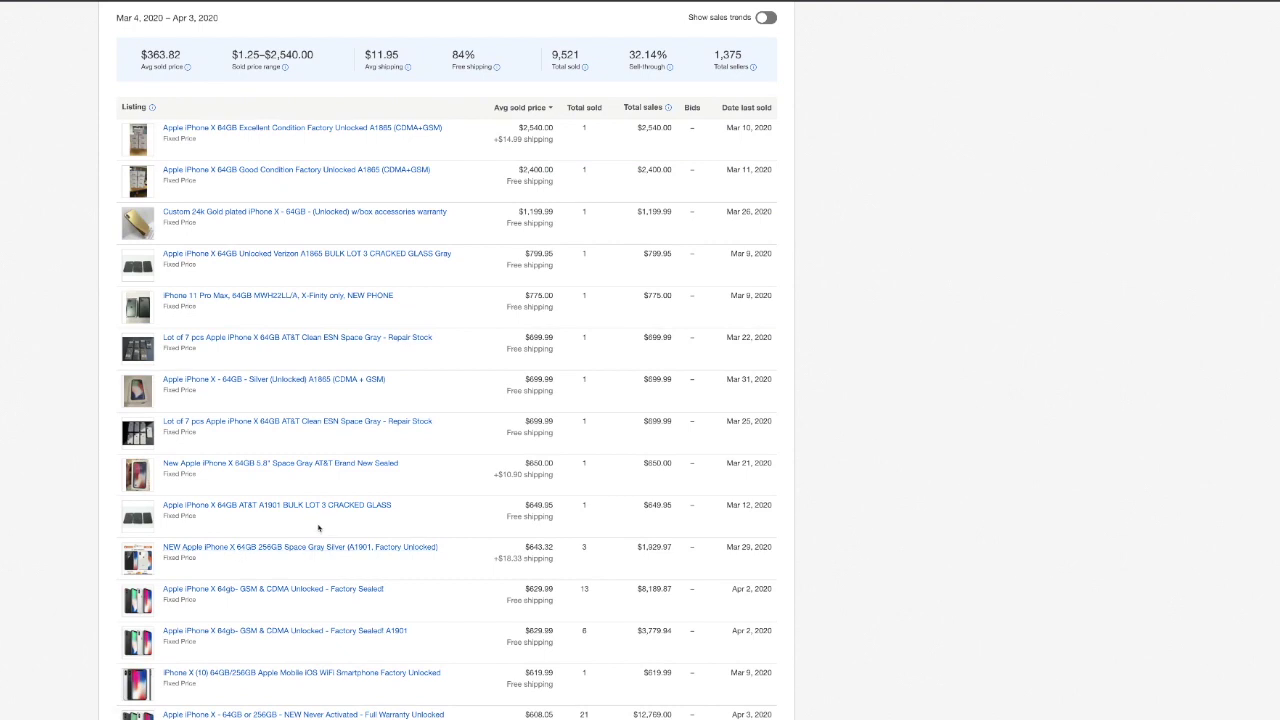
{"action": "scroll", "coordinate": [318, 528], "scroll_direction": "up", "scroll_amount": 3}
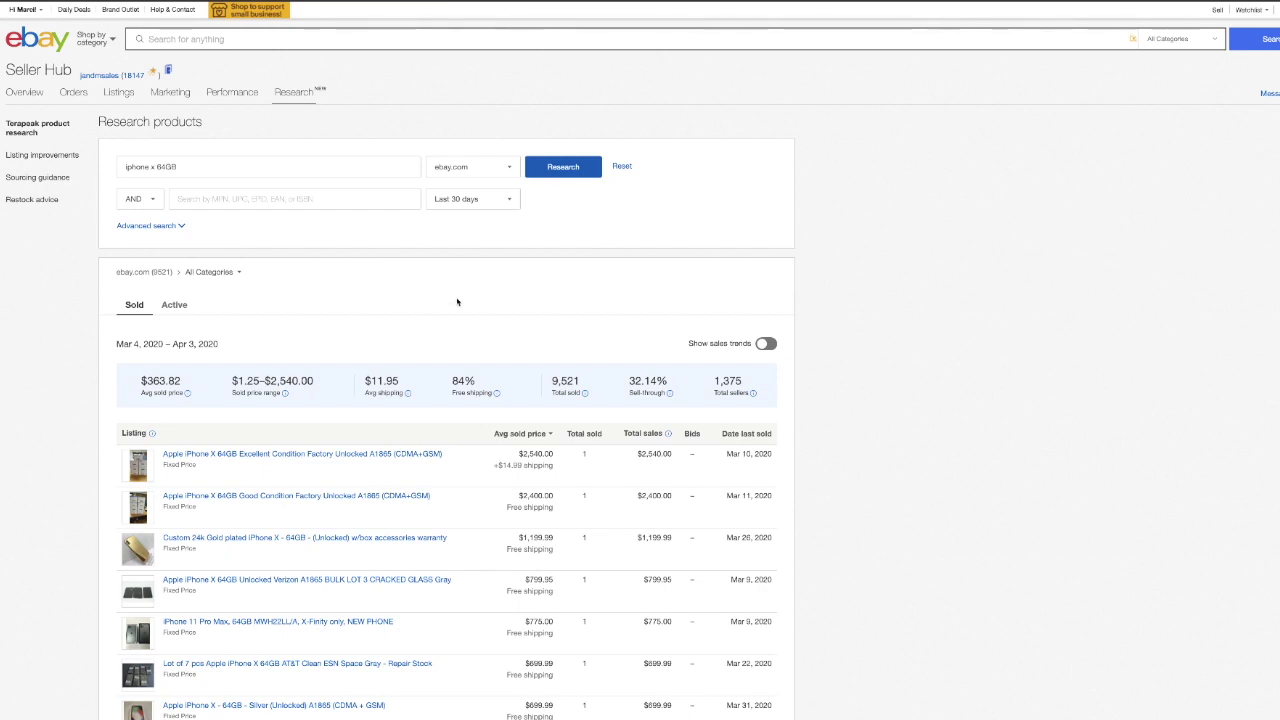
- Switch the research date range to Last 365 days
{"action": "left_click", "coordinate": [490, 203]}
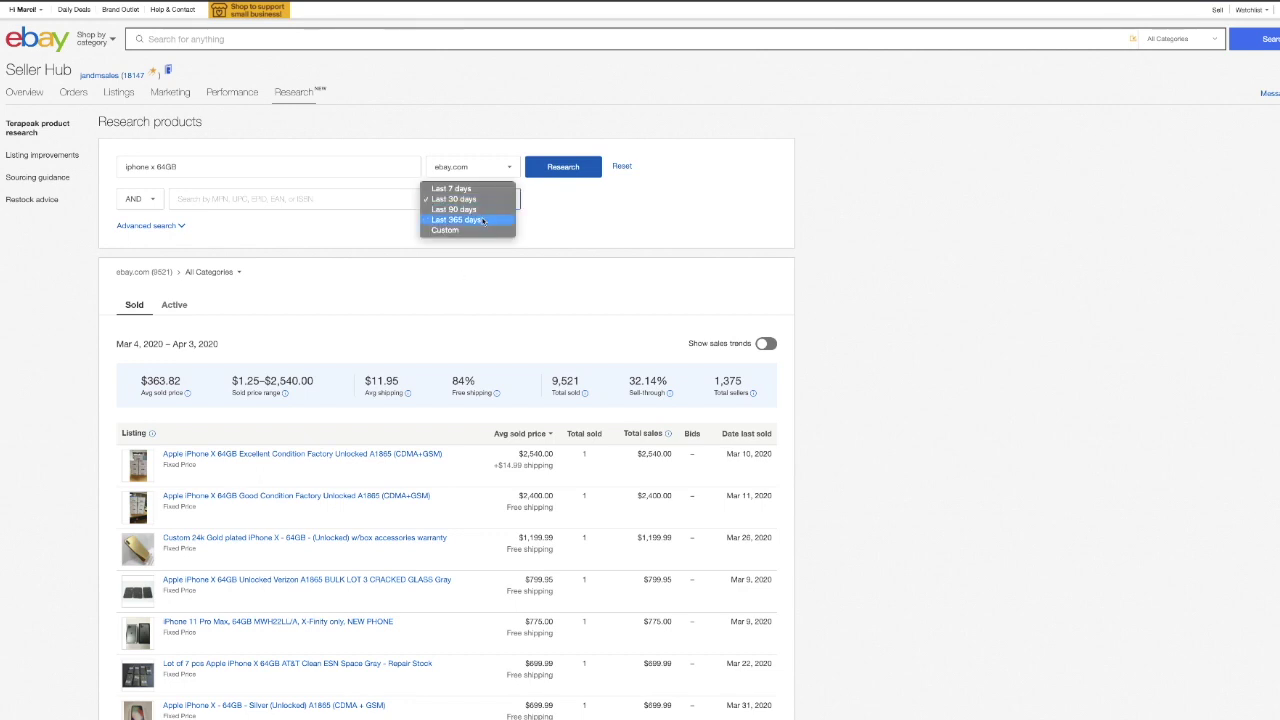
{"action": "left_click", "coordinate": [483, 219]}
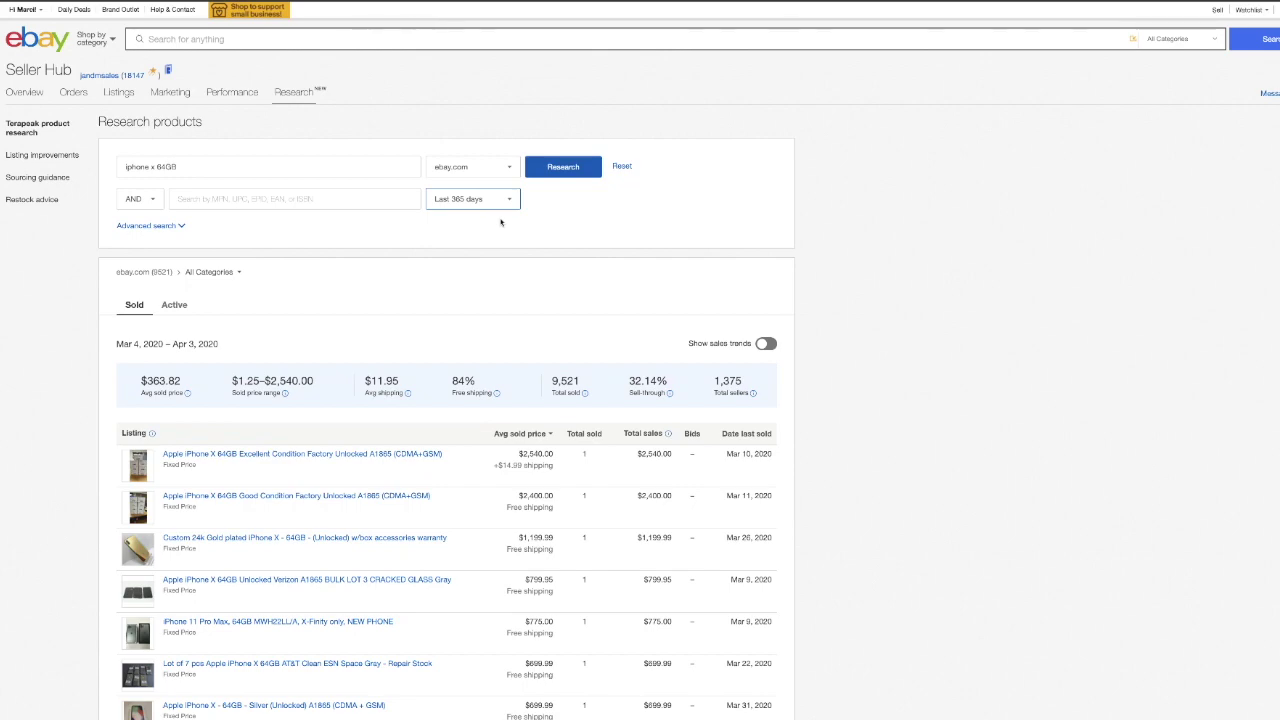
{"action": "scroll", "coordinate": [517, 240], "scroll_direction": "down", "scroll_amount": 5}
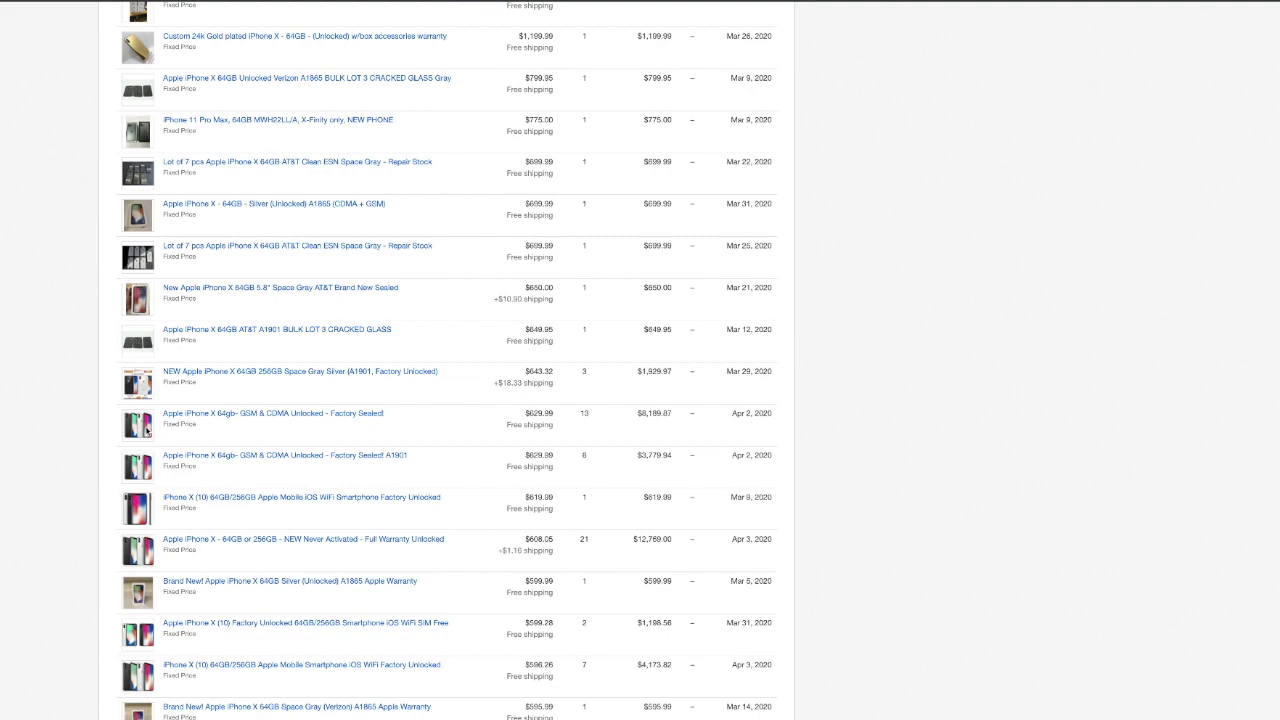
{"action": "scroll", "coordinate": [190, 437], "scroll_direction": "up", "scroll_amount": 5}
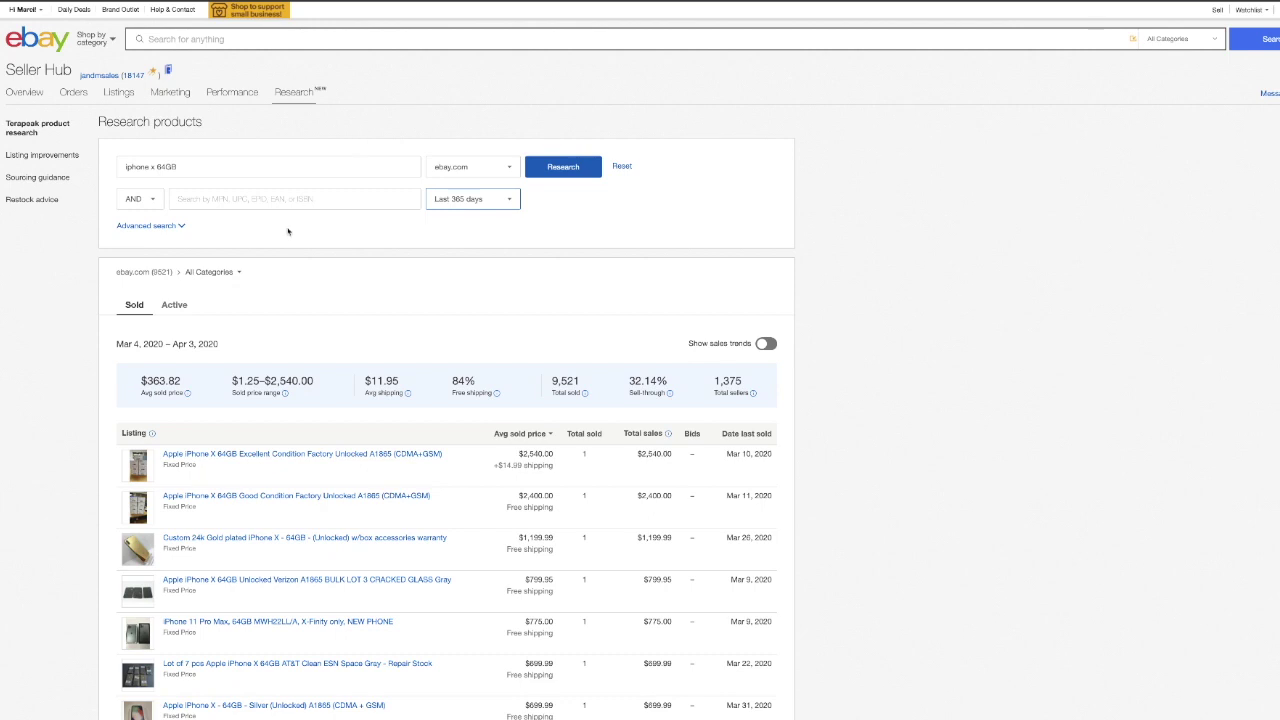
{"action": "mouse_move", "coordinate": [292, 97]}
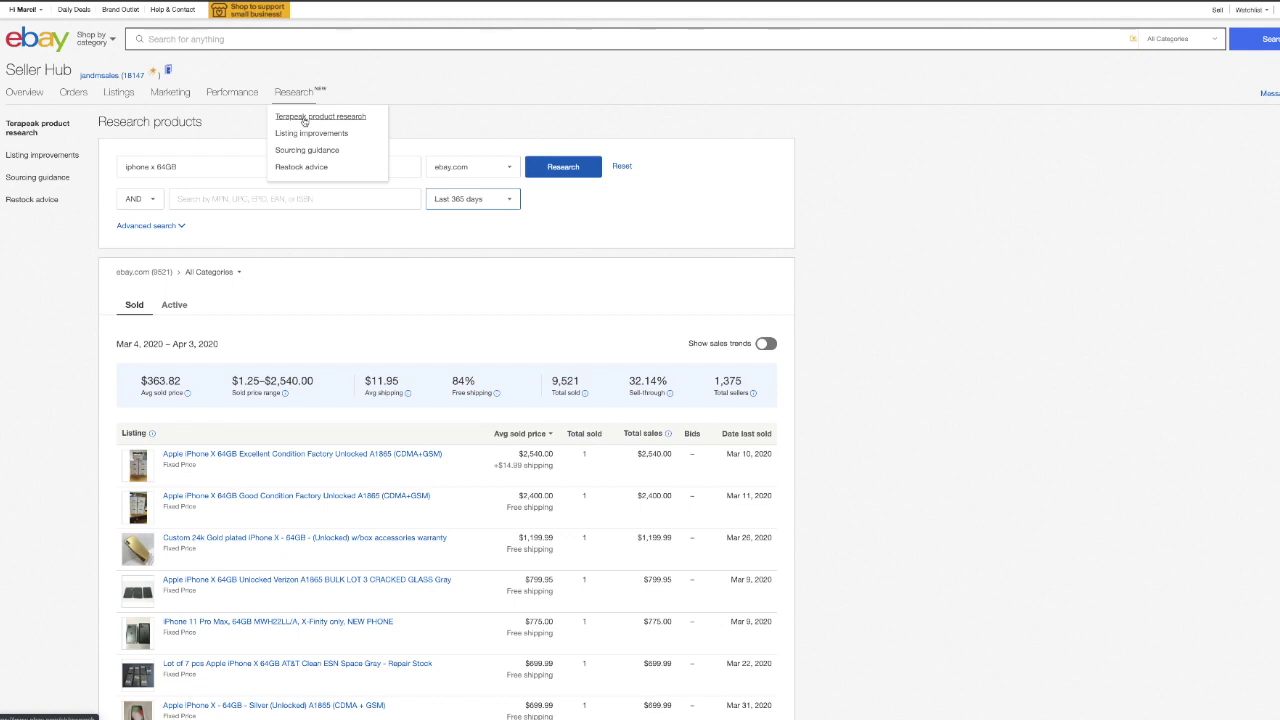
- Rerun the iphone x 64GB research with Last 365 days kept as the range
{"action": "left_click", "coordinate": [460, 200]}
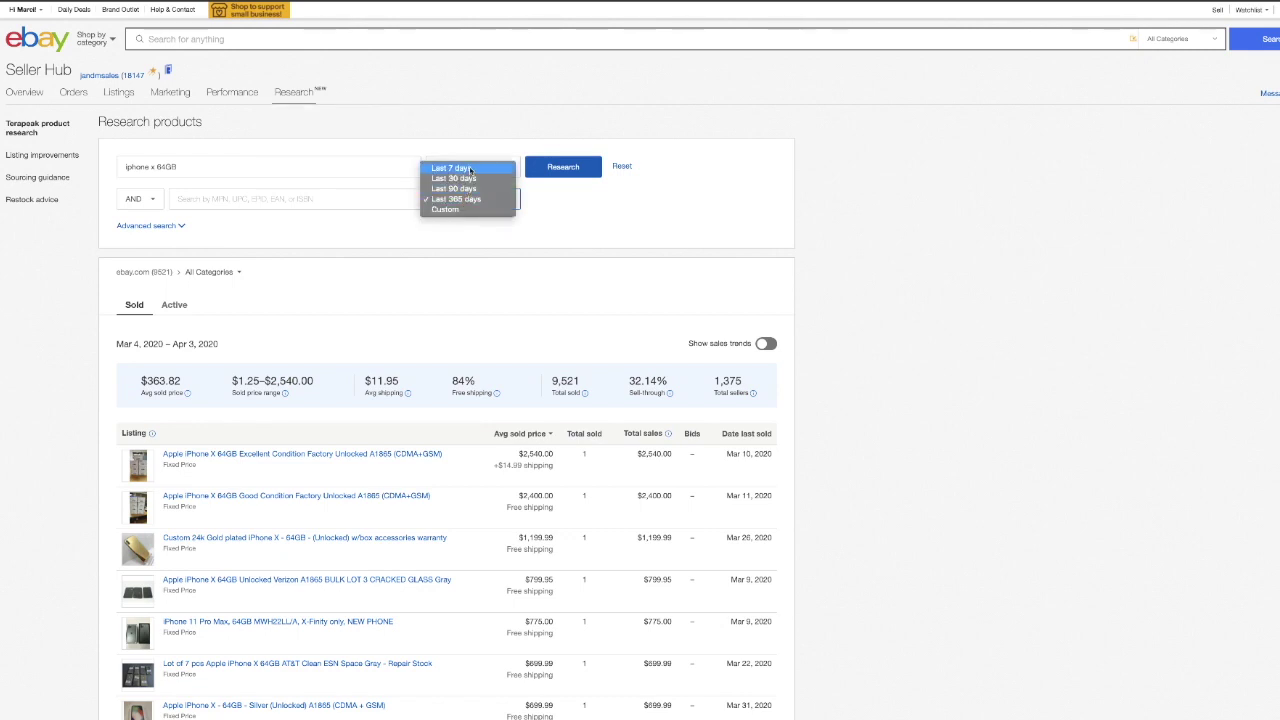
{"action": "left_click", "coordinate": [452, 168]}
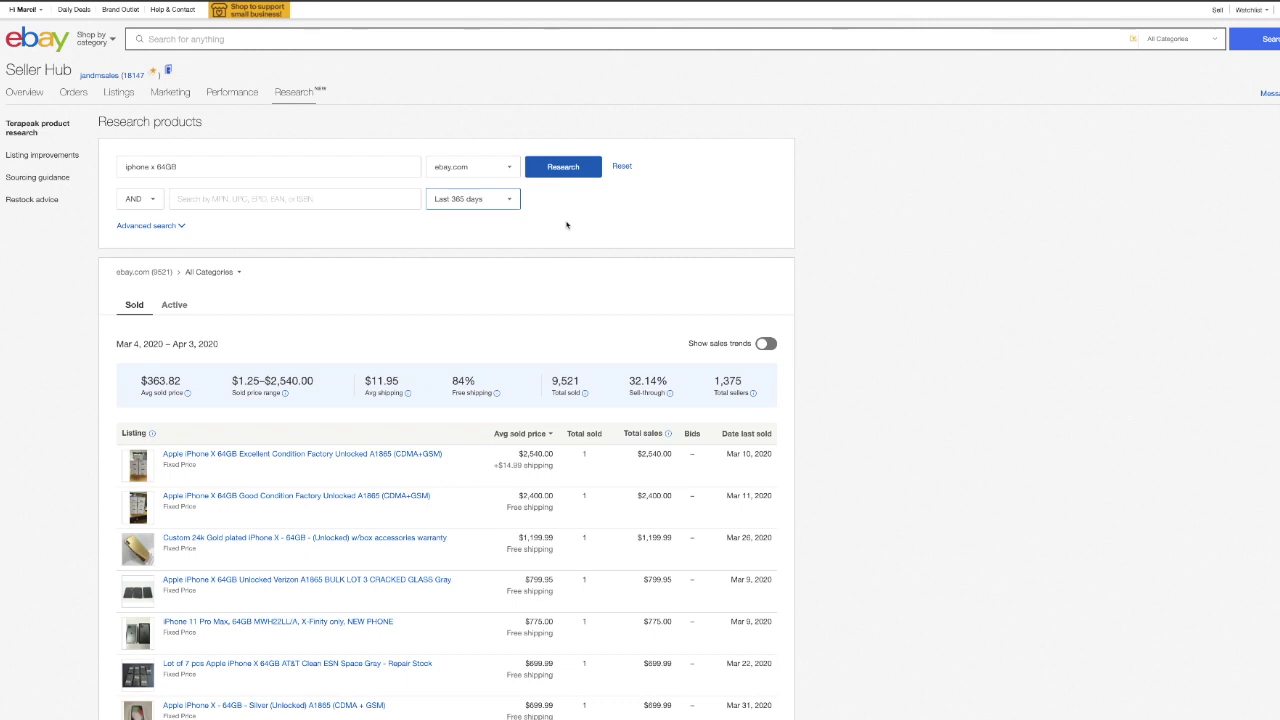
{"action": "left_click", "coordinate": [563, 163]}
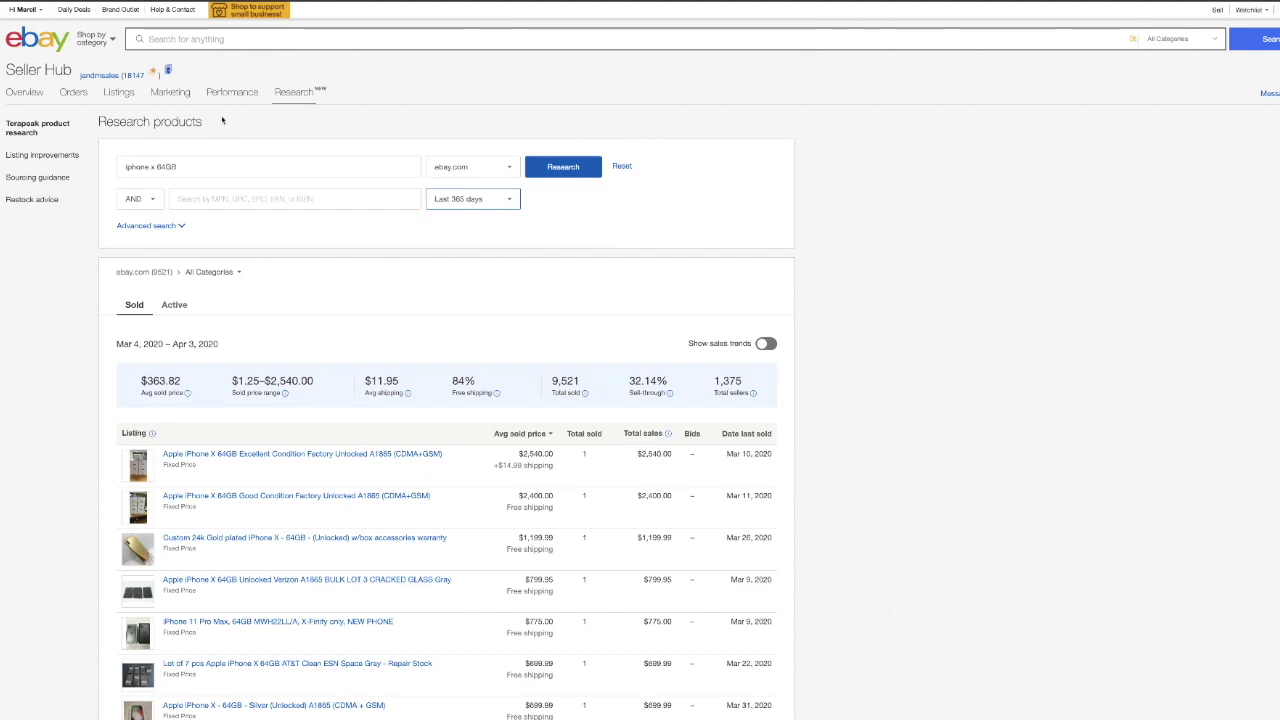
{"action": "scroll", "coordinate": [296, 305], "scroll_direction": "down", "scroll_amount": 5}
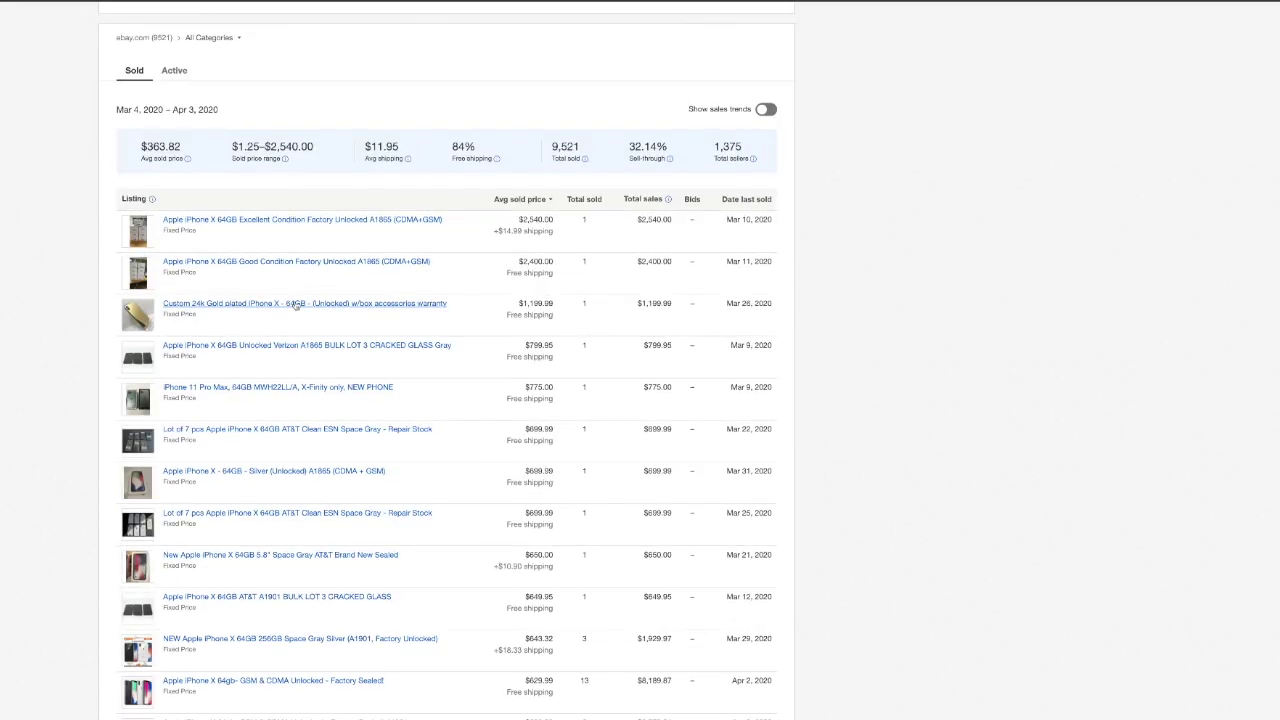
{"action": "scroll", "coordinate": [296, 305], "scroll_direction": "up", "scroll_amount": 2}
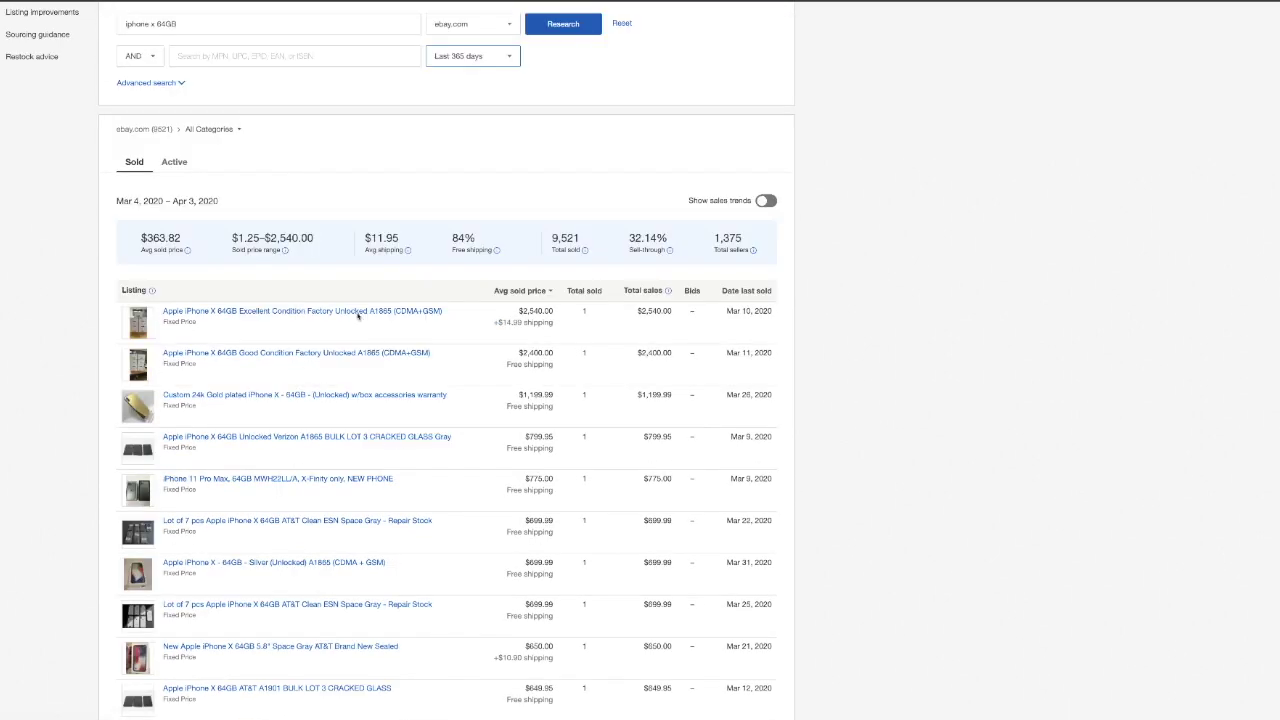
{"action": "scroll", "coordinate": [185, 457], "scroll_direction": "up", "scroll_amount": 3}
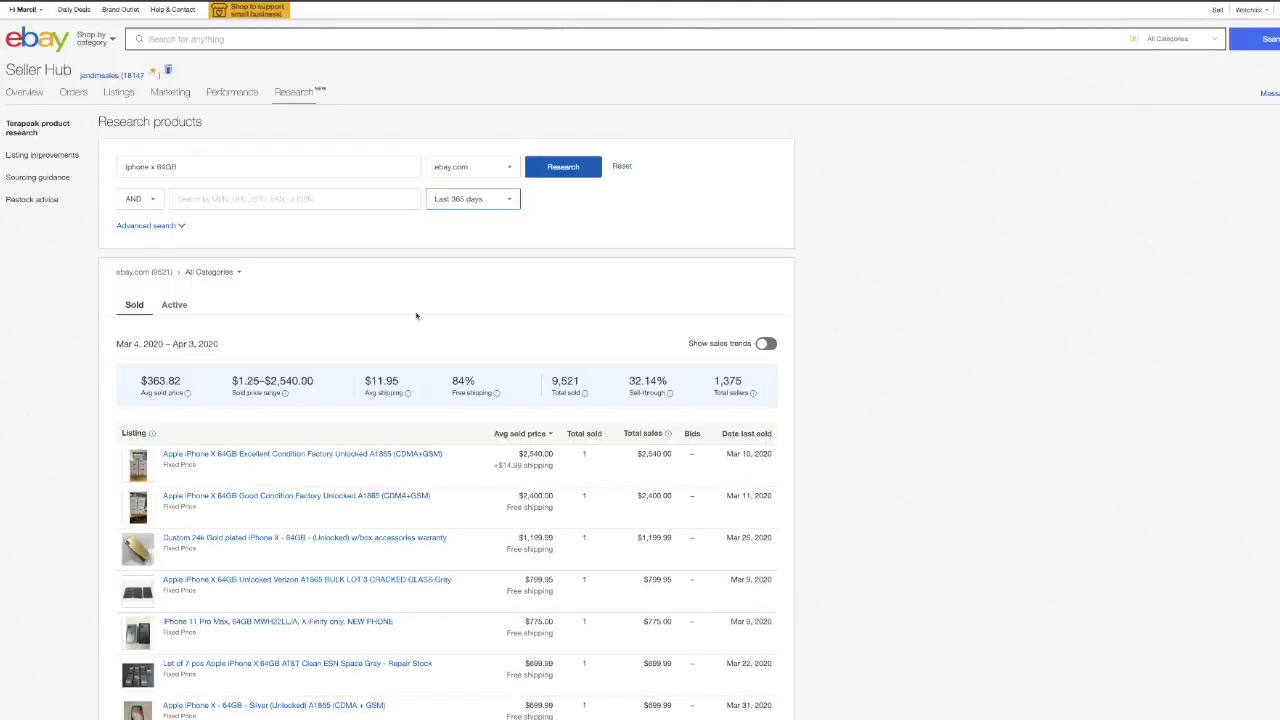